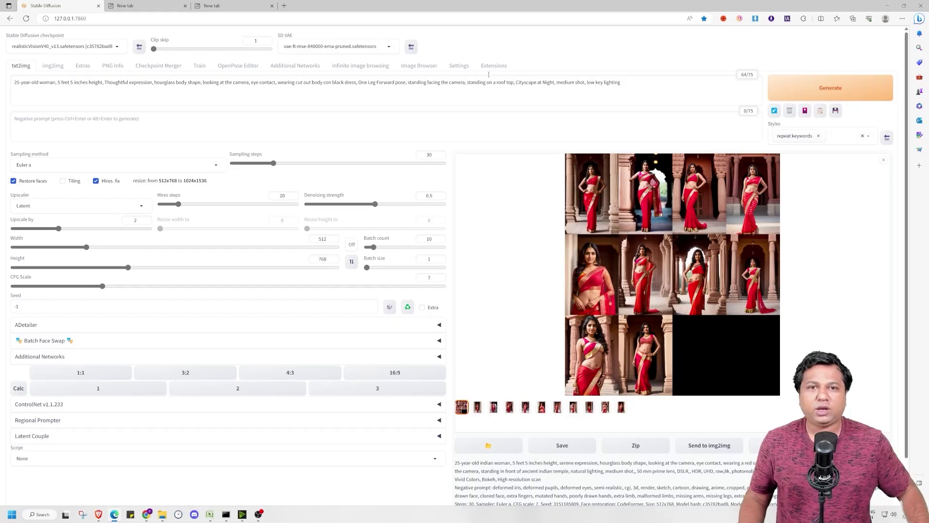
Step: Check installed extensions for updates (adetailer and canvas-zoom flagged) and restart the UI to apply them
left_click(492, 66)
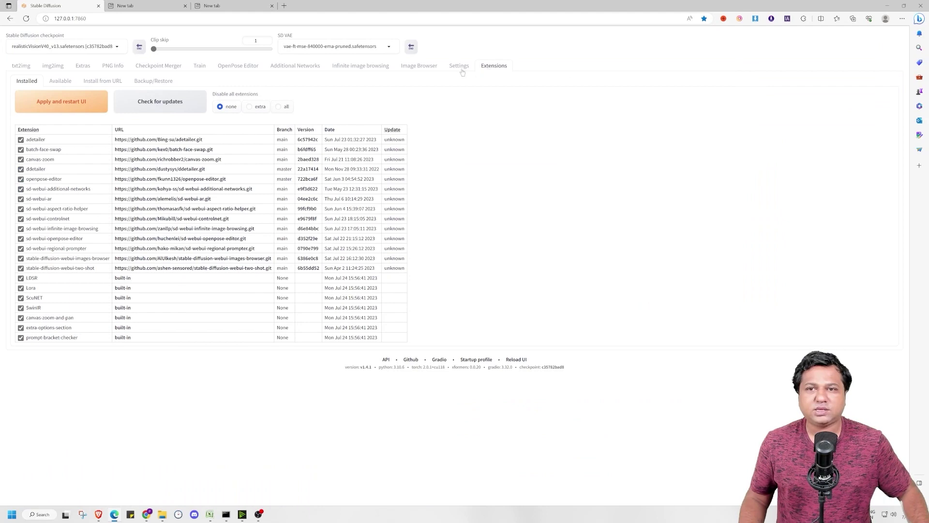
left_click(142, 108)
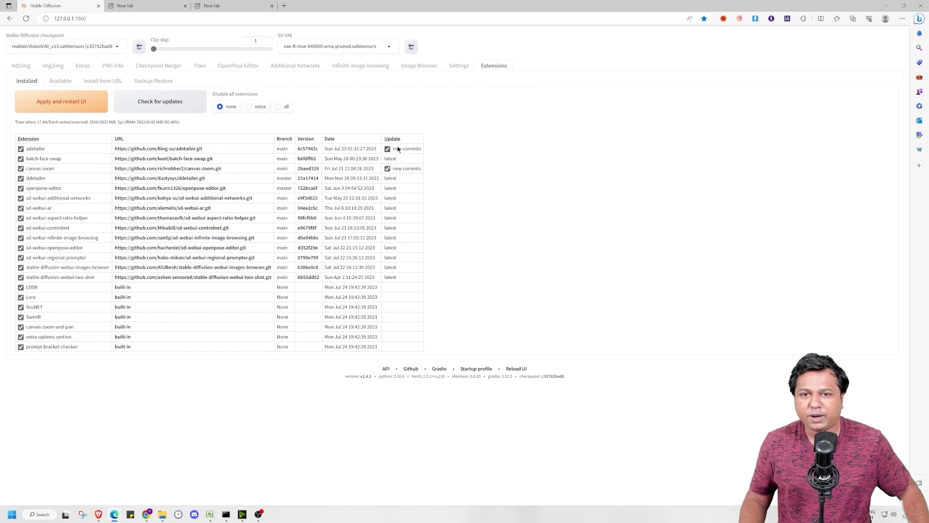
left_click(63, 113)
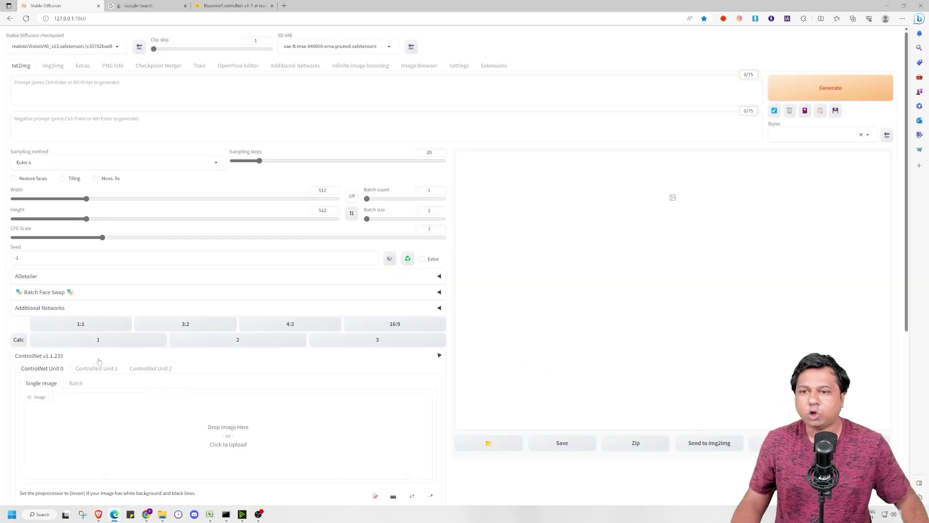
Step: Set ControlNet Unit 0 to Inpaint, keeping preprocessor inpaint_only and model control_v11p_sd15_inpaint
scroll(48, 342, "down", 5)
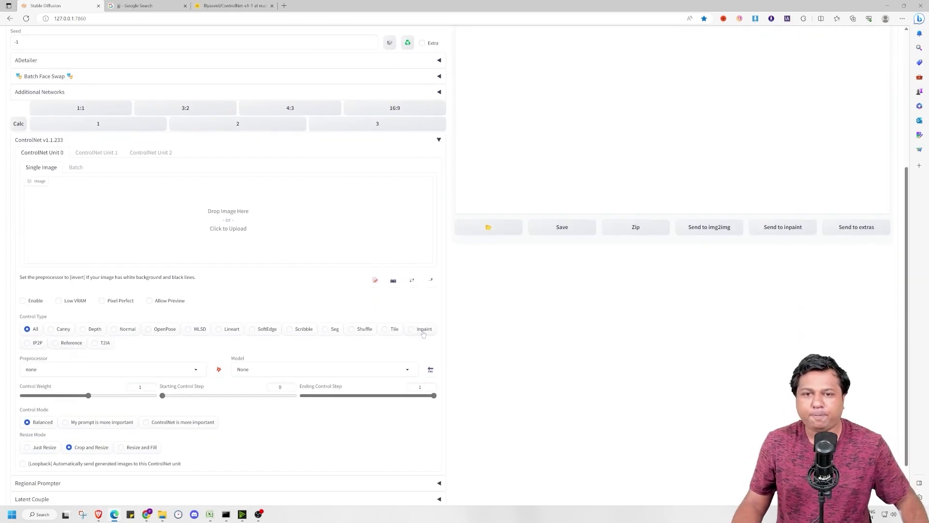
left_click(197, 372)
scroll(135, 333, "down", 1)
left_click(96, 160)
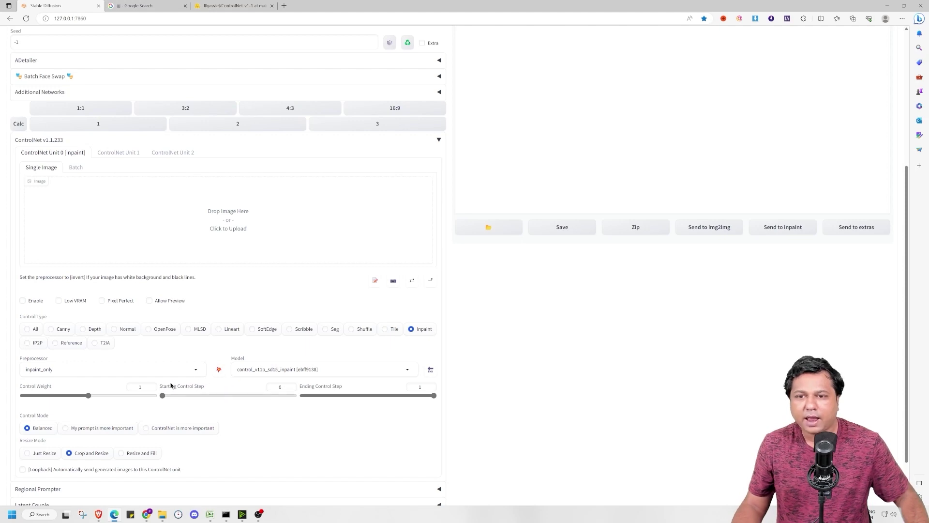
left_click(197, 372)
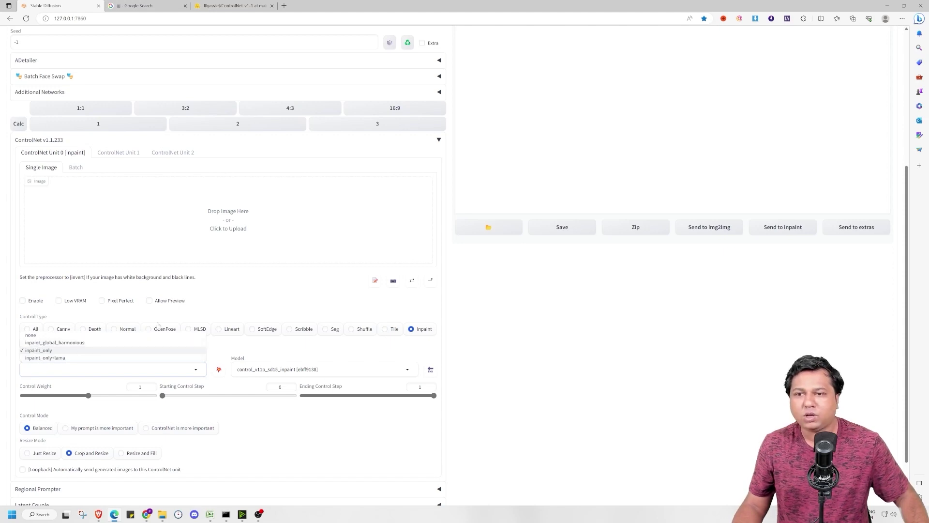
left_click(271, 301)
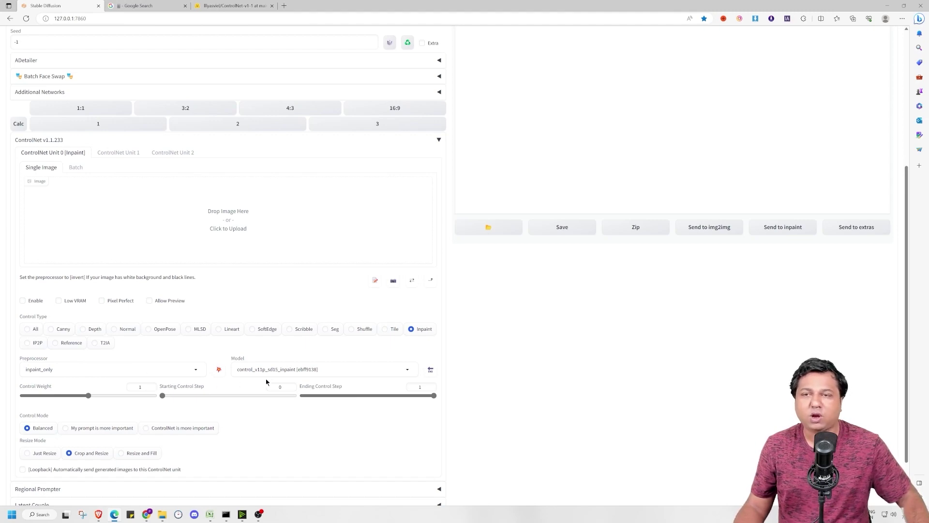
Step: Show the ControlNet-v1-1 file list with control_v11p_sd15_inpaint.pth (1.45 GB) and its yaml
left_click(232, 5)
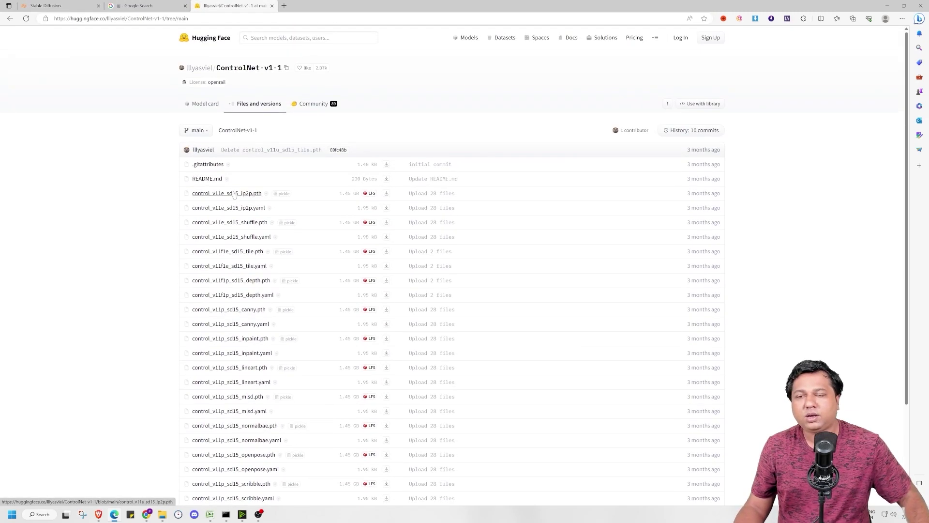
scroll(234, 194, "down", 3)
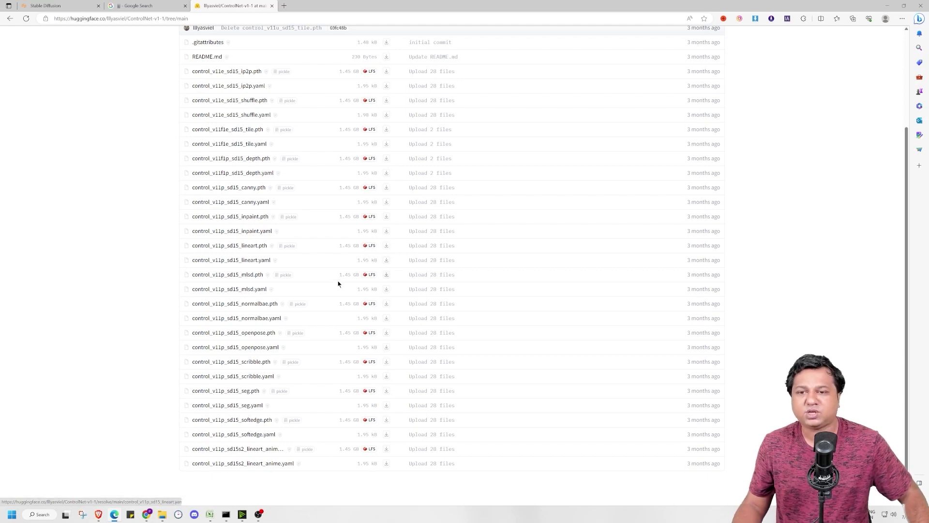
Step: Browse stable-diffusion-webui > extensions > sd-webui-controlnet > models in File Explorer
key("alt+Tab")
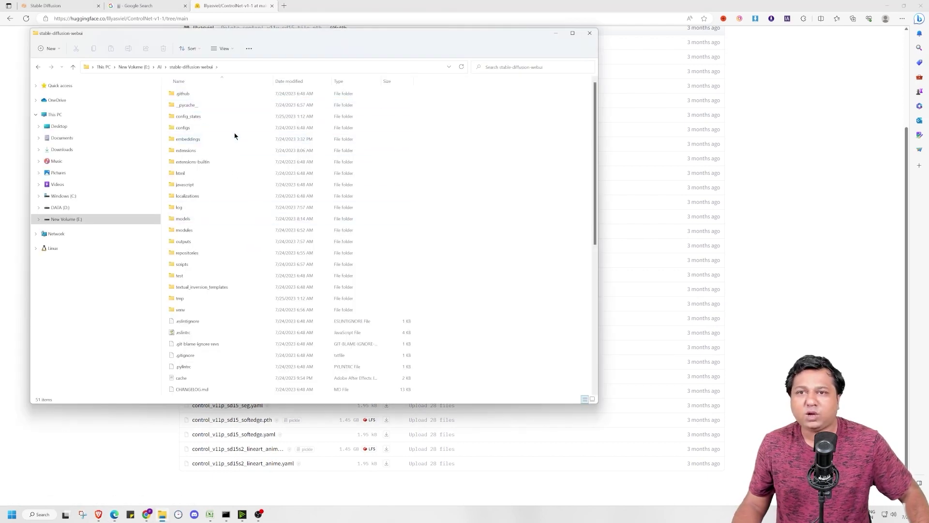
scroll(235, 138, "down", 5)
scroll(233, 145, "up", 5)
double_click(184, 151)
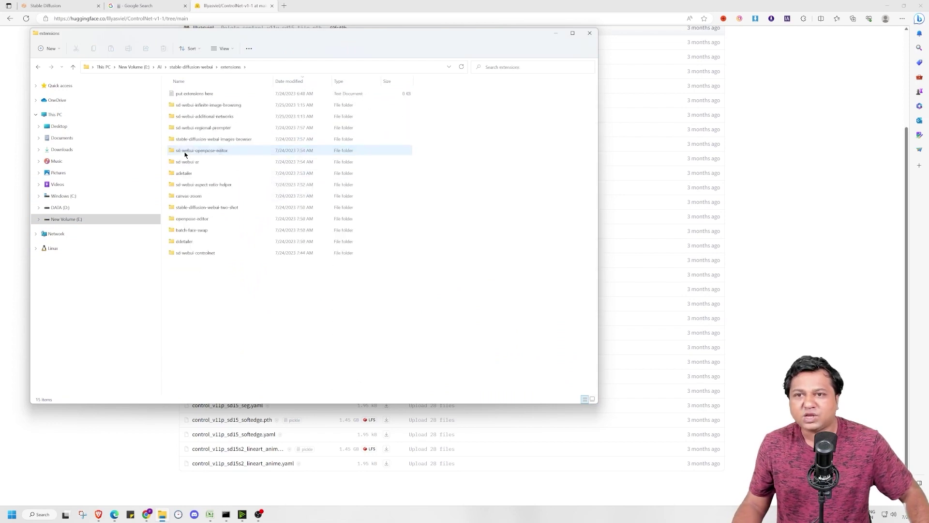
double_click(205, 254)
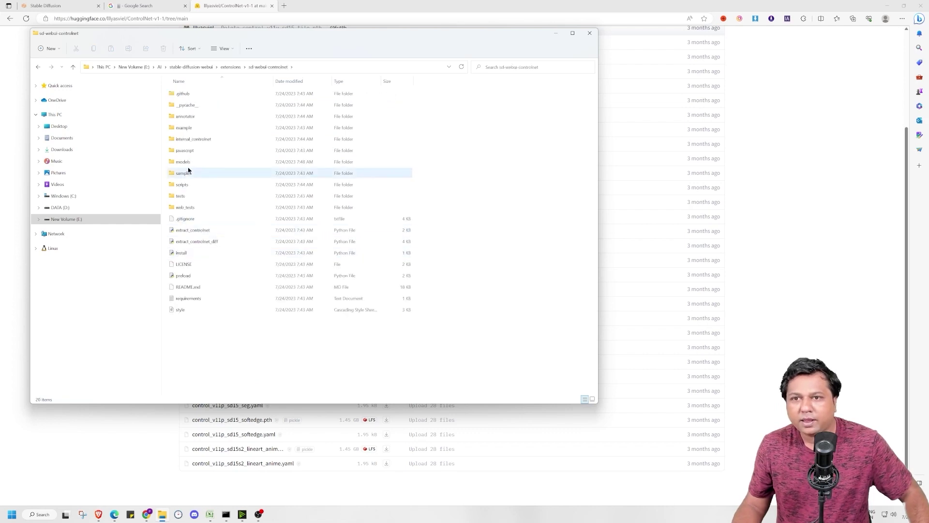
double_click(193, 164)
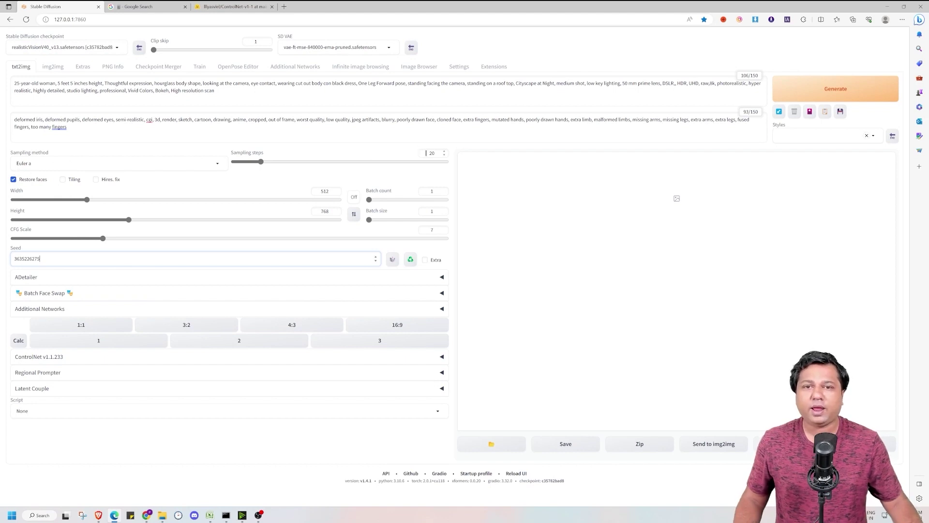
Step: Set 30 sampling steps and enable Hires. fix with 20 hires steps and 0.5 denoising
double_click(424, 153)
type("30")
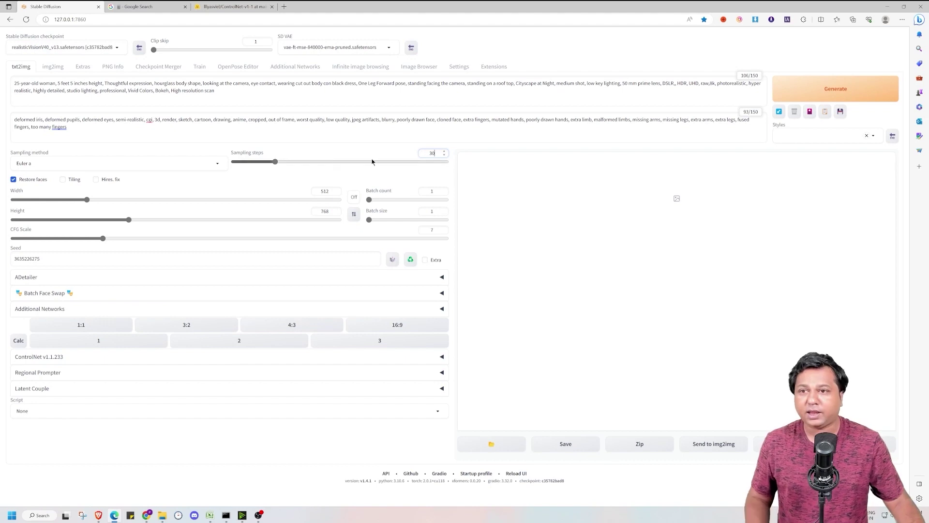
left_click(96, 180)
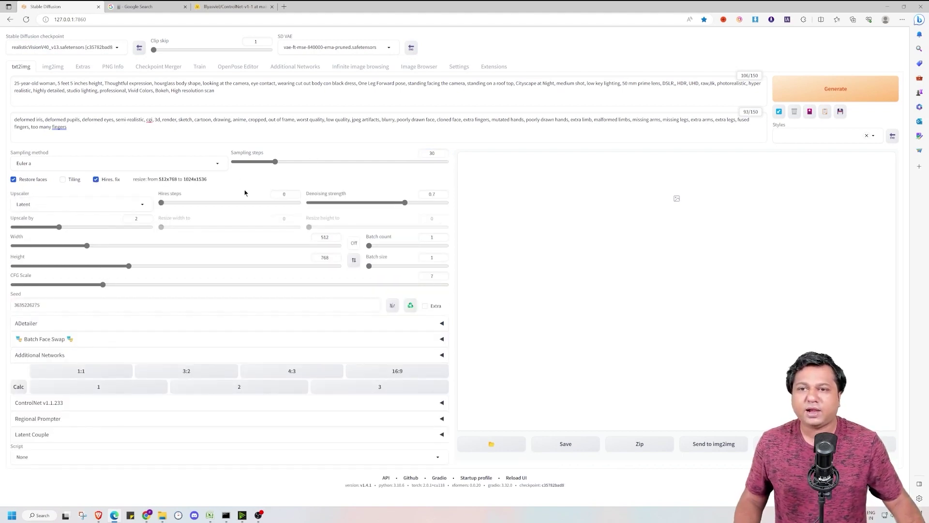
left_click_drag(286, 193, 277, 197)
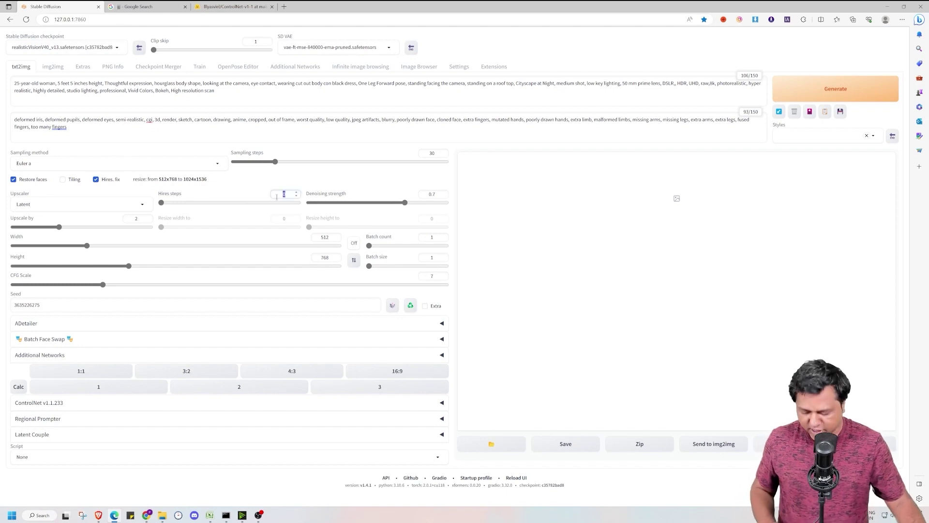
type("20")
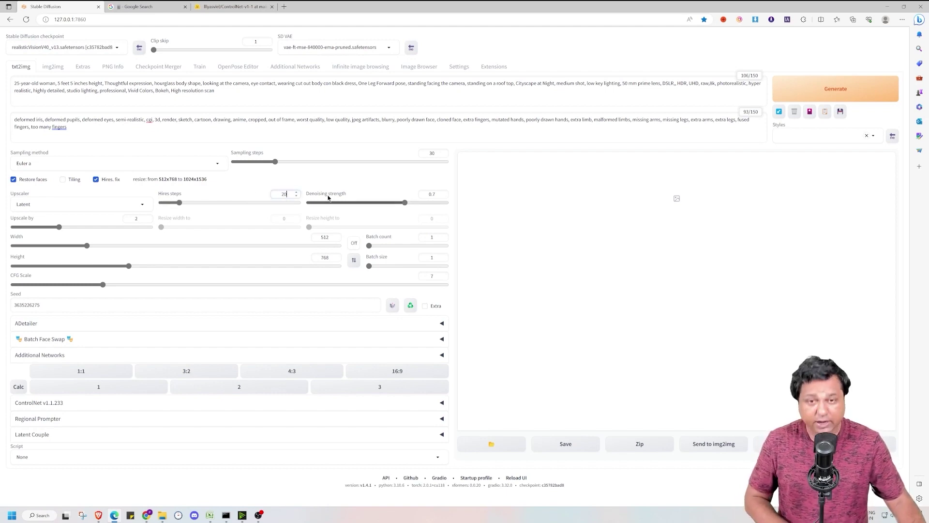
left_click_drag(436, 193, 427, 195)
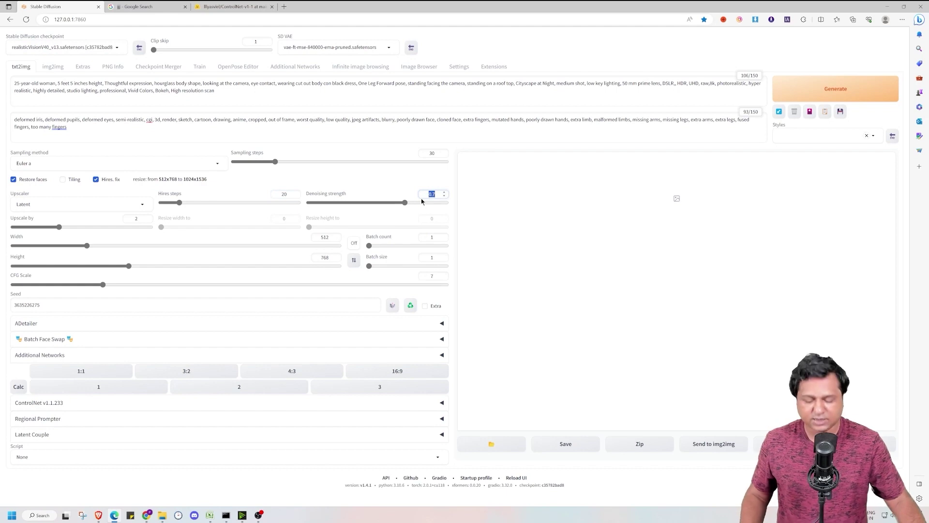
type("0.5")
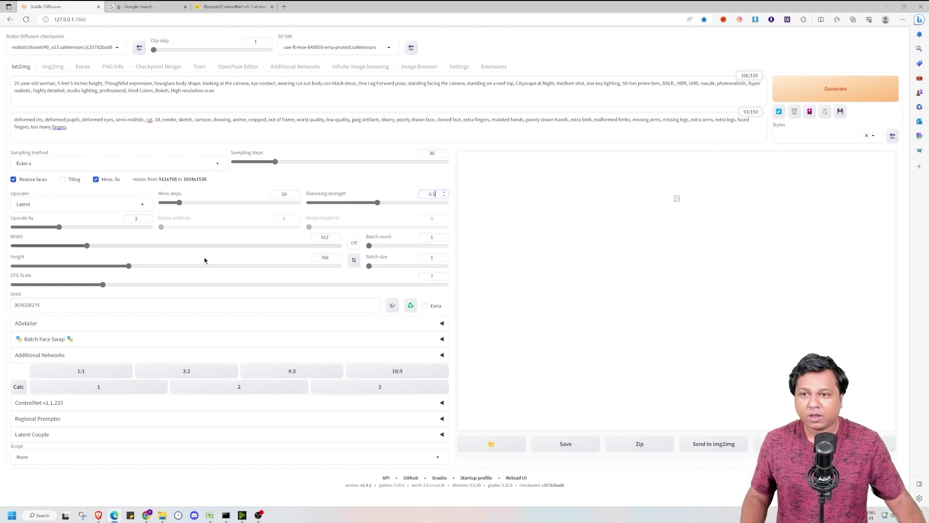
Step: Select the seed field's value, leaving the seed unchanged
left_click(58, 308)
key("ctrl+a")
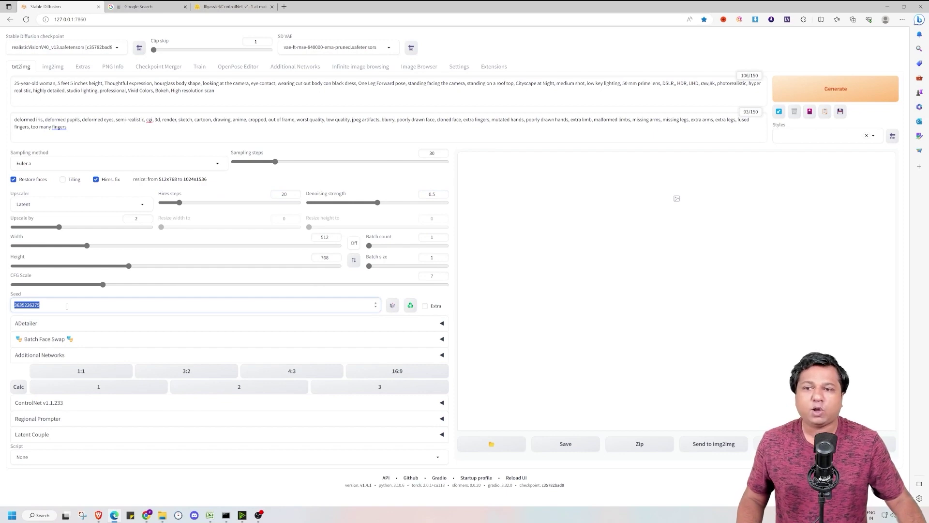
left_click(65, 305)
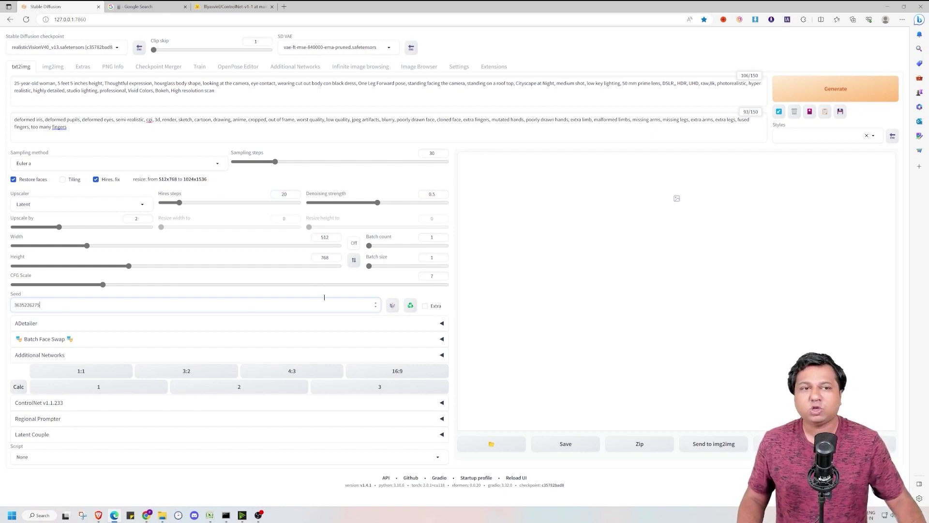
Step: Generate the hires-fixed rooftop night portrait and close the full-size preview
left_click(802, 88)
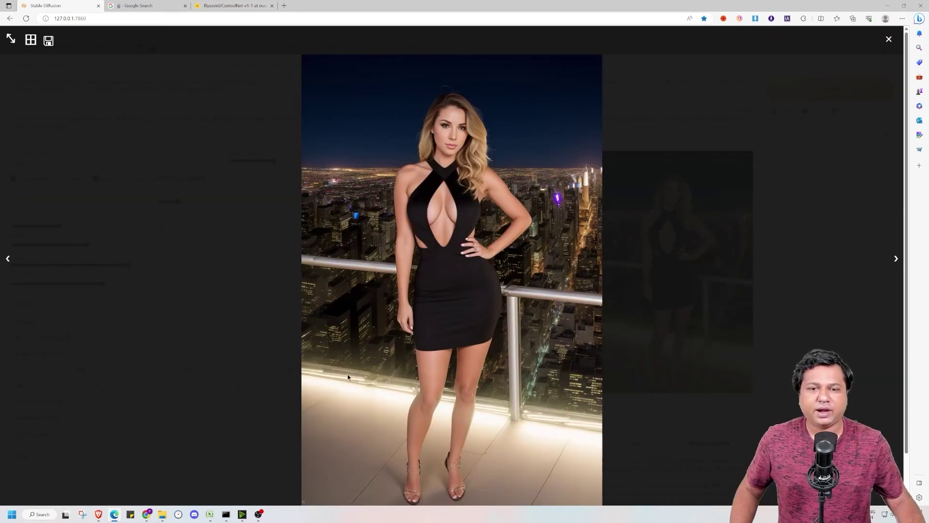
left_click(888, 41)
scroll(415, 270, "down", 1)
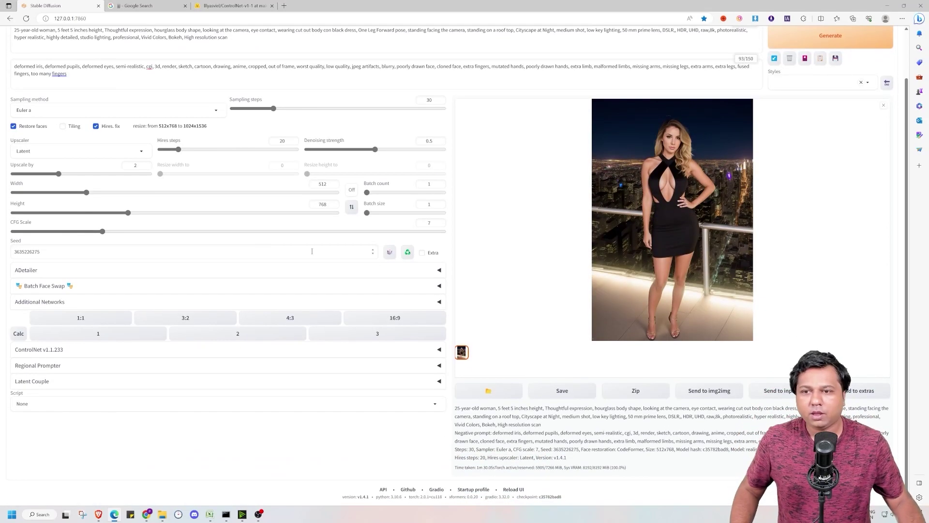
Step: Save the generated portrait into the out painting folder on the Desktop
right_click(629, 251)
left_click(651, 252)
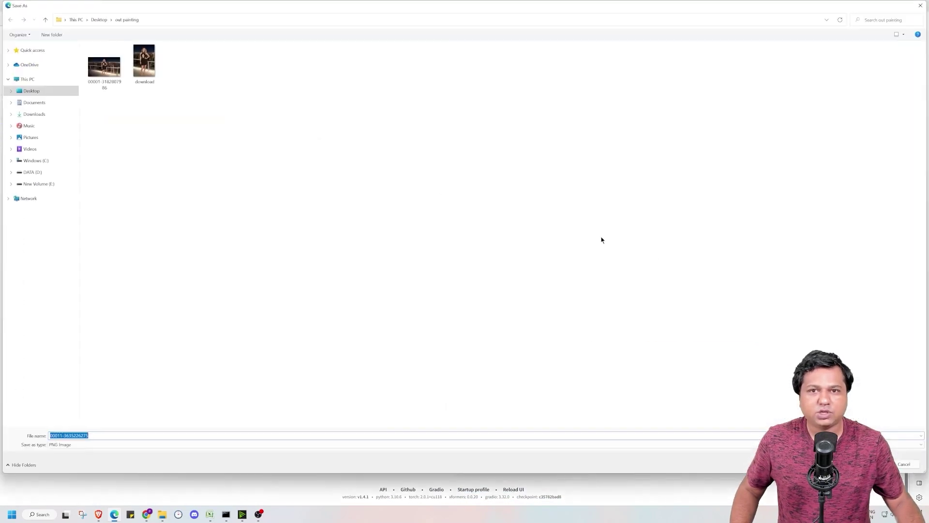
key("Return")
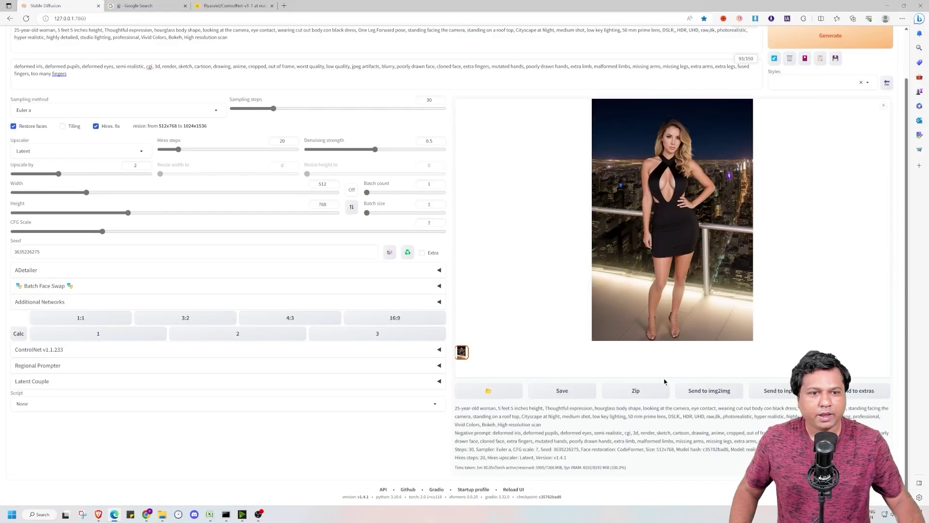
Step: Send the portrait to img2img and set the Resize to height to 768
left_click(708, 396)
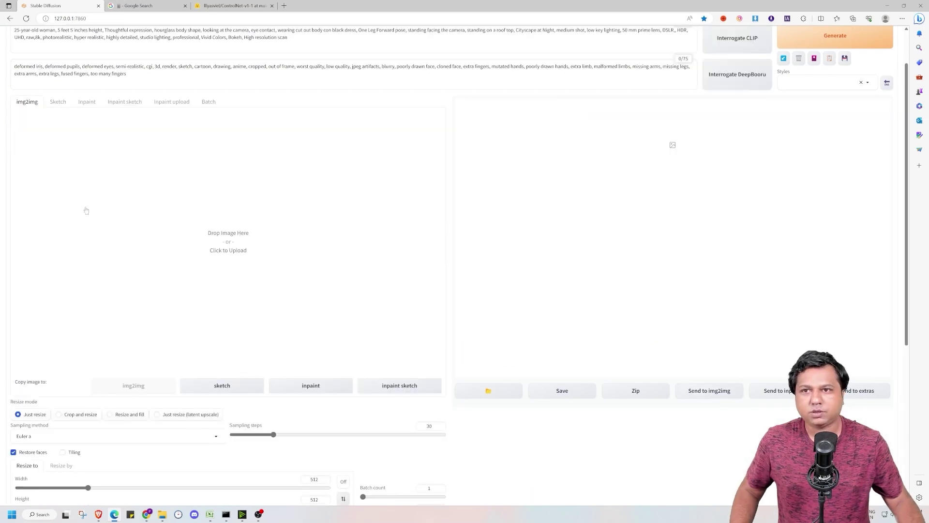
scroll(216, 199, "down", 5)
double_click(312, 238)
type("76")
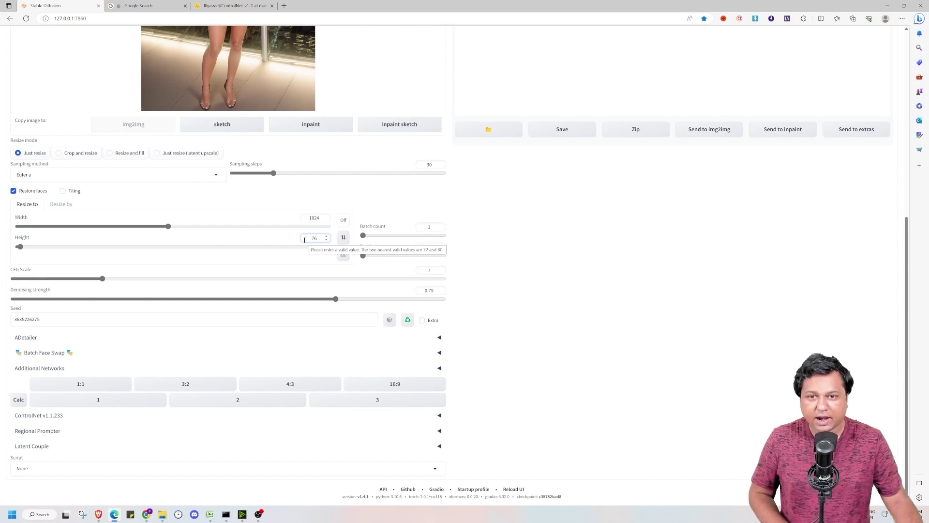
type("8")
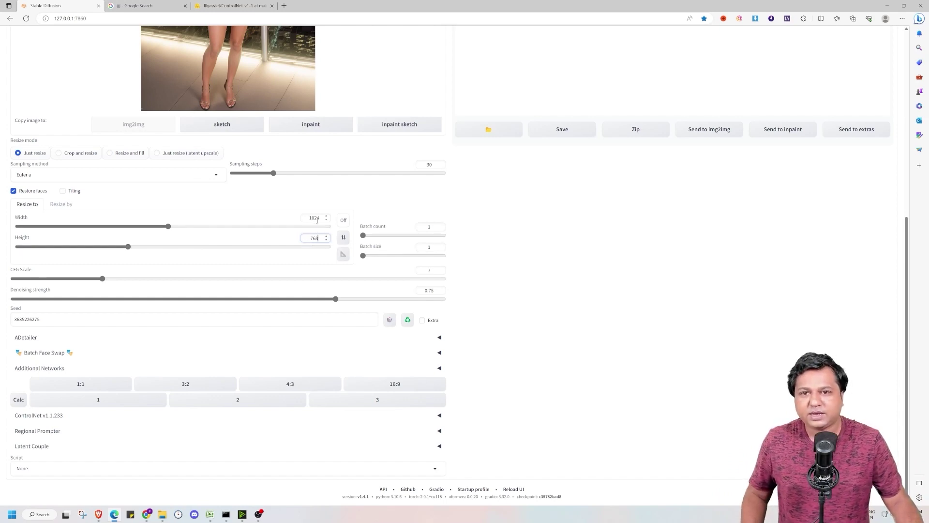
Step: Change the Resize to width to 1280, keeping the height at 768
left_click_drag(321, 217, 307, 219)
type("640")
type("1280")
left_click(300, 202)
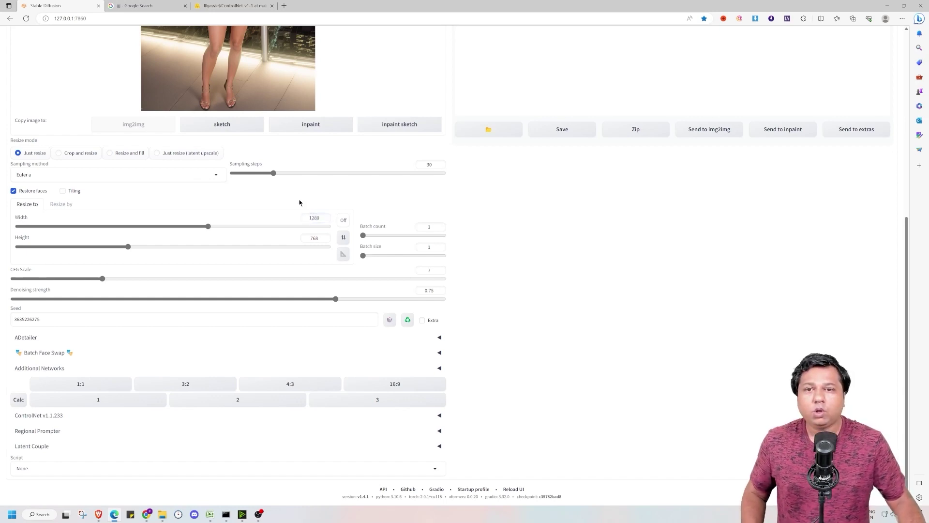
left_click(320, 238)
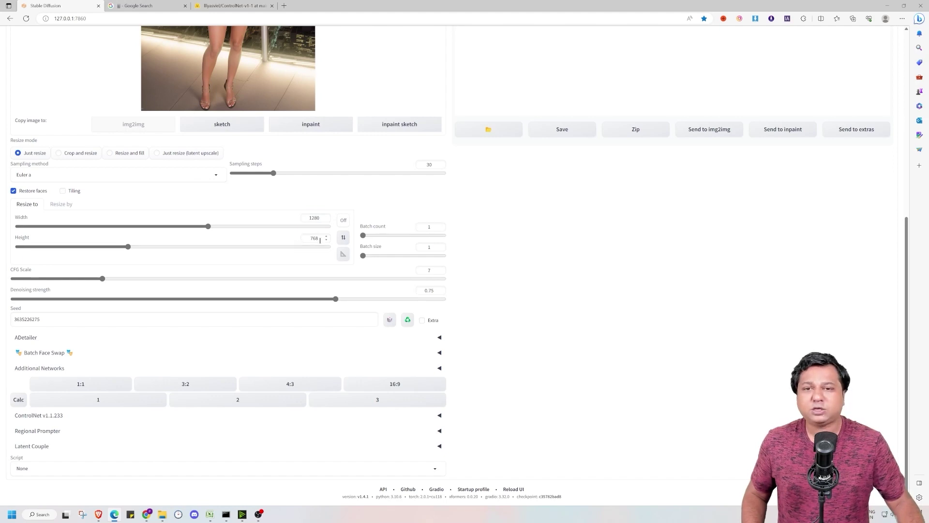
left_click(301, 239)
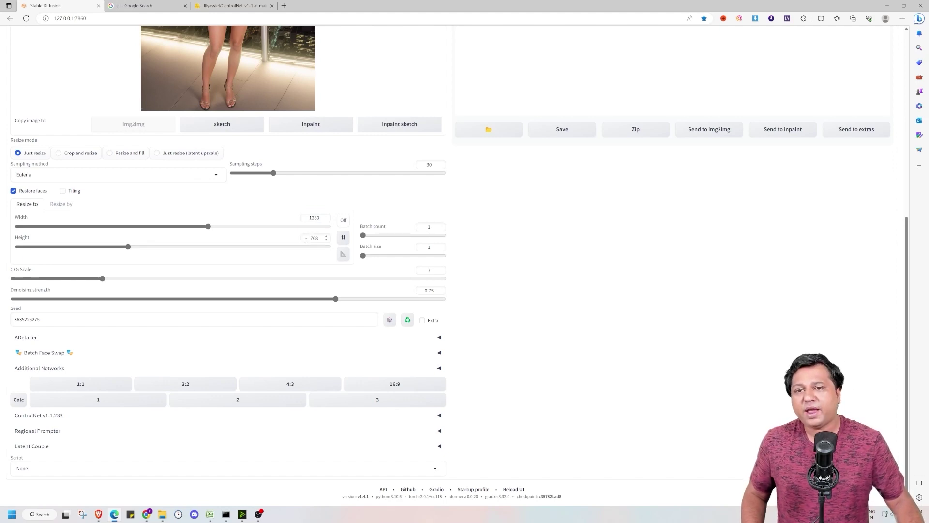
left_click(294, 239)
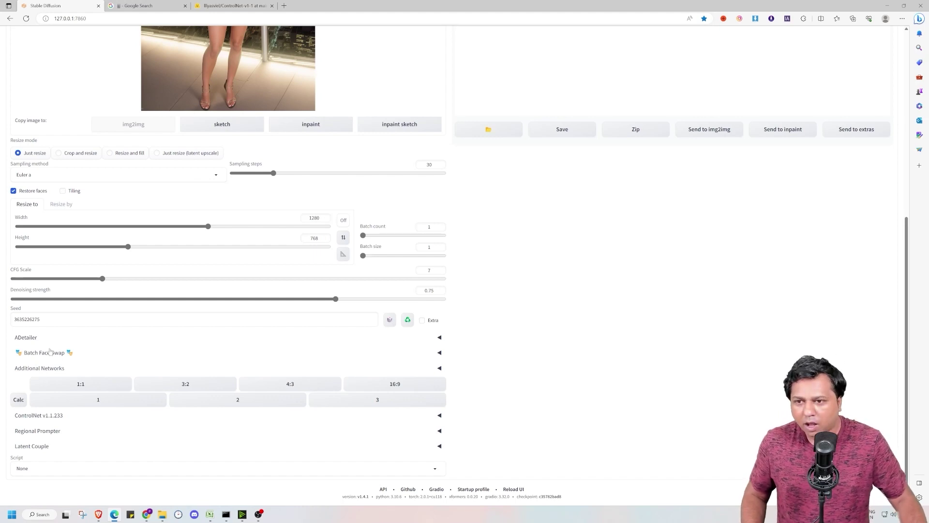
Step: Load the downloaded rooftop portrait as the ControlNet unit 0 input image
left_click(68, 416)
scroll(236, 218, "down", 6)
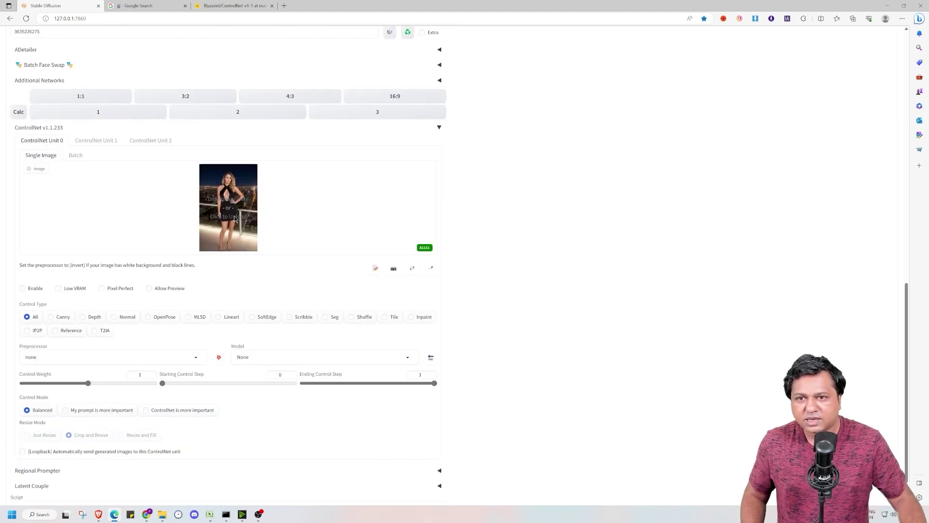
left_click(236, 219)
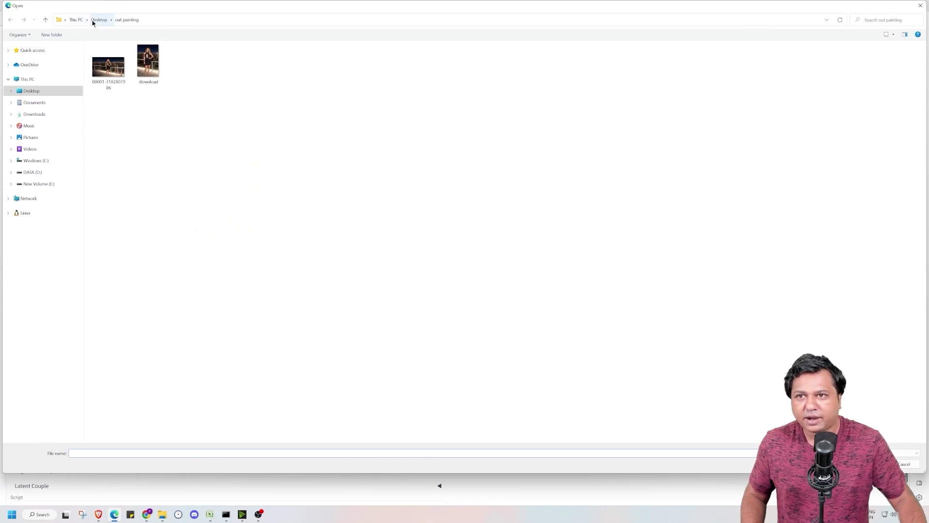
double_click(148, 60)
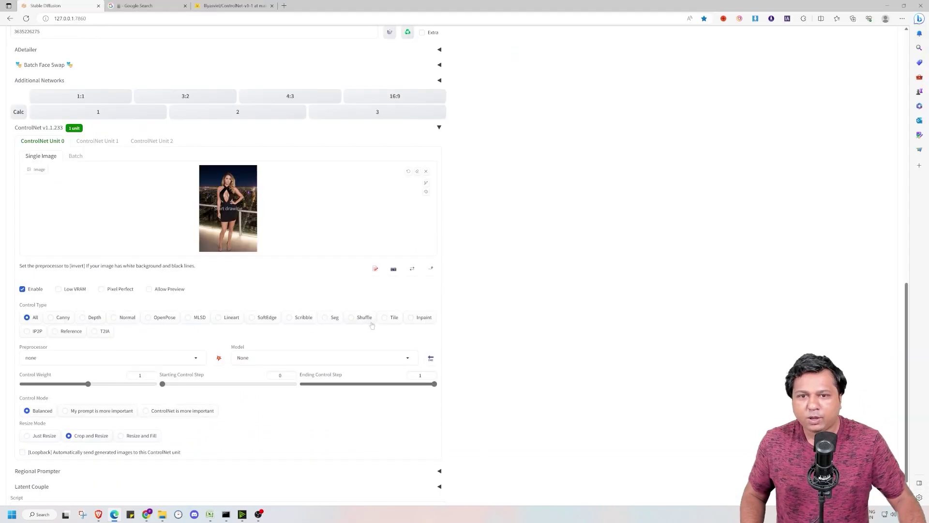
Step: Set the ControlNet control type to Inpaint with 'ControlNet is more important'
left_click(411, 317)
scroll(47, 305, "down", 1)
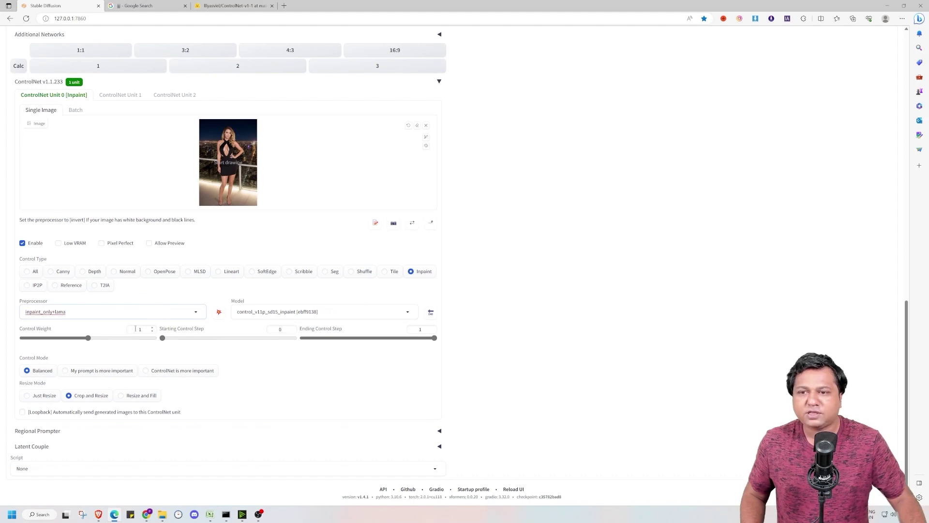
left_click(147, 371)
Step: Set the seed to -1 and the img2img denoising strength to 0.85
scroll(327, 274, "up", 6)
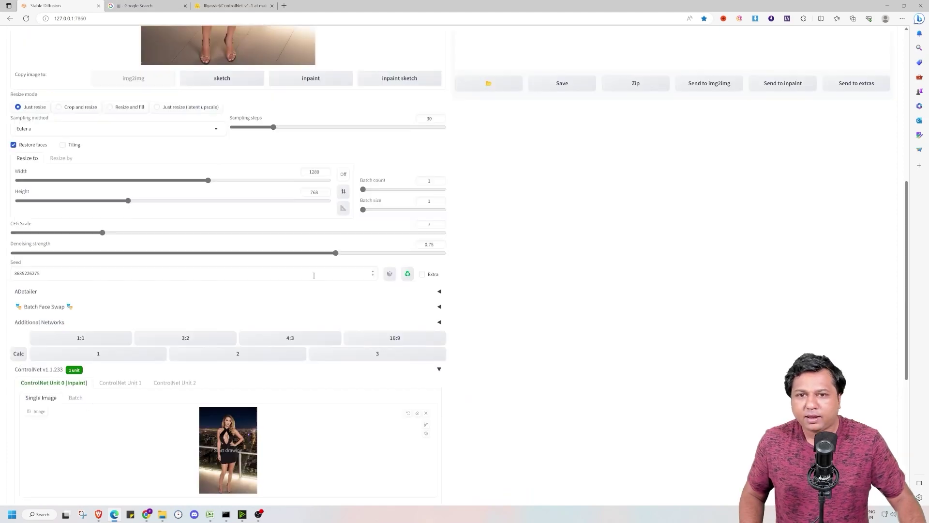
left_click(389, 275)
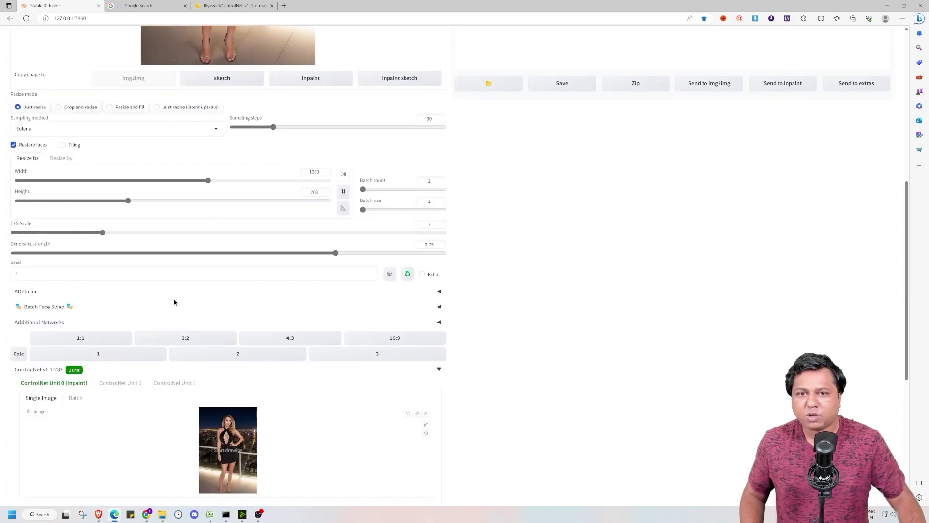
double_click(432, 244)
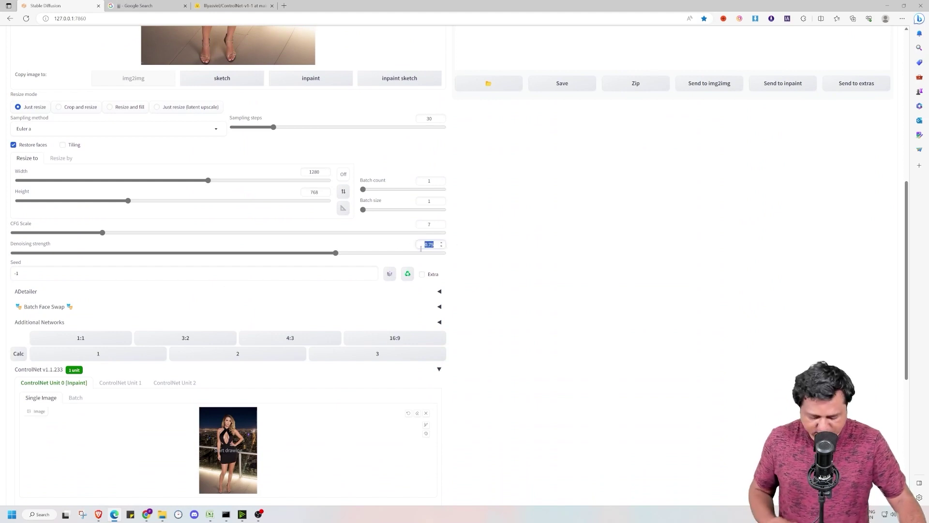
type("0.88")
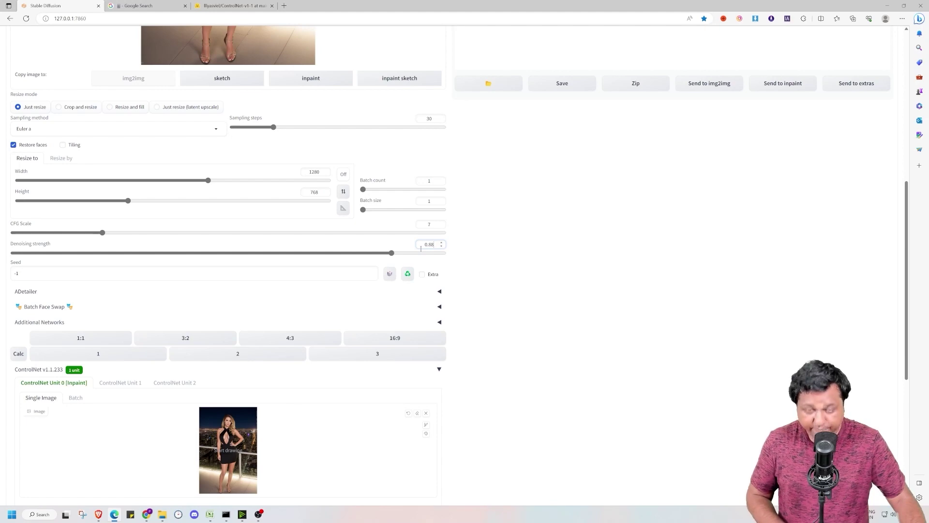
scroll(343, 159, "up", 5)
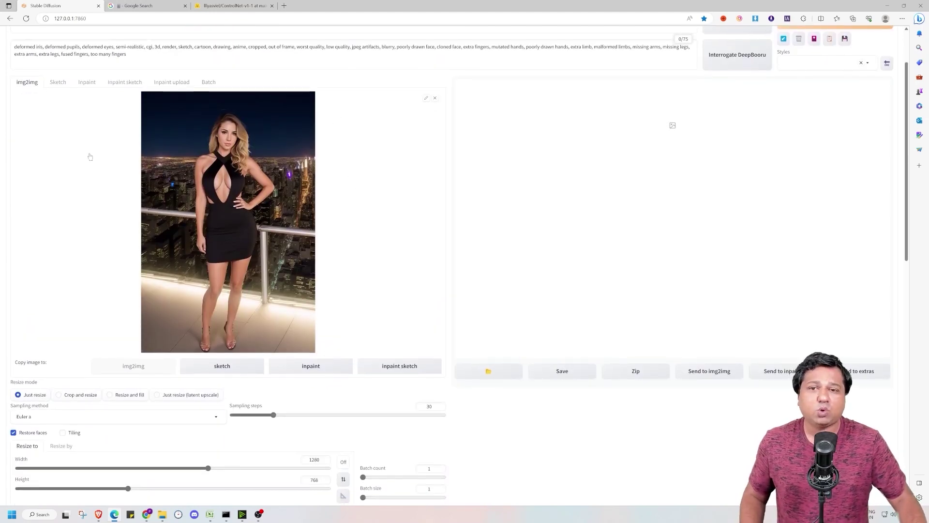
scroll(89, 156, "down", 5)
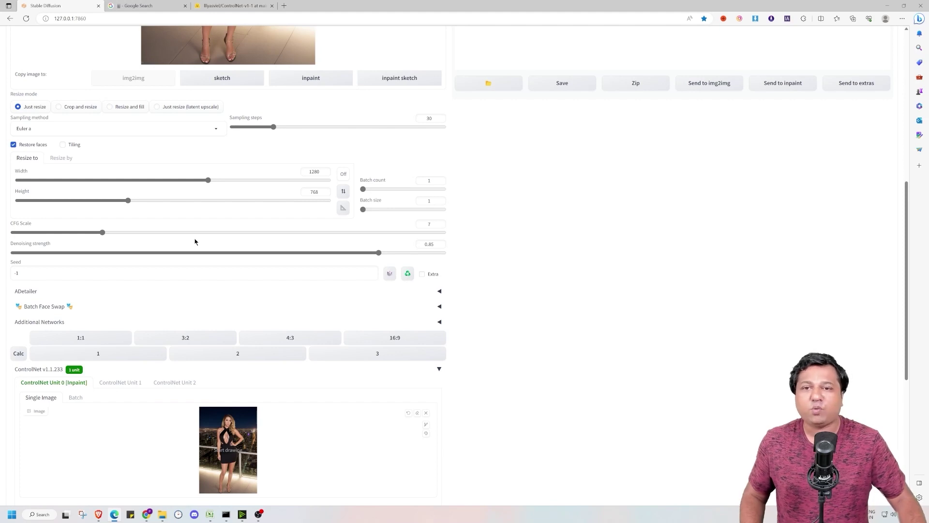
scroll(60, 383, "down", 6)
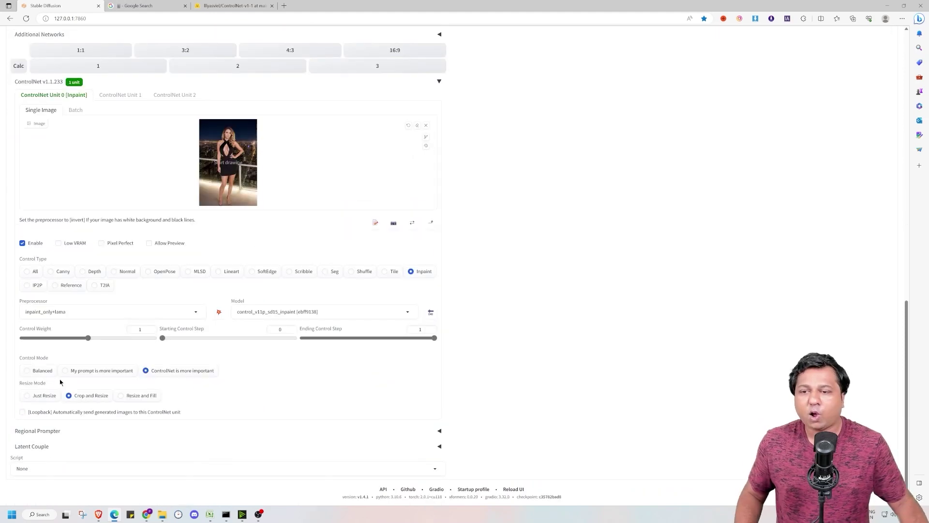
Step: Choose Resize and Fill as the ControlNet resize mode
left_click(121, 396)
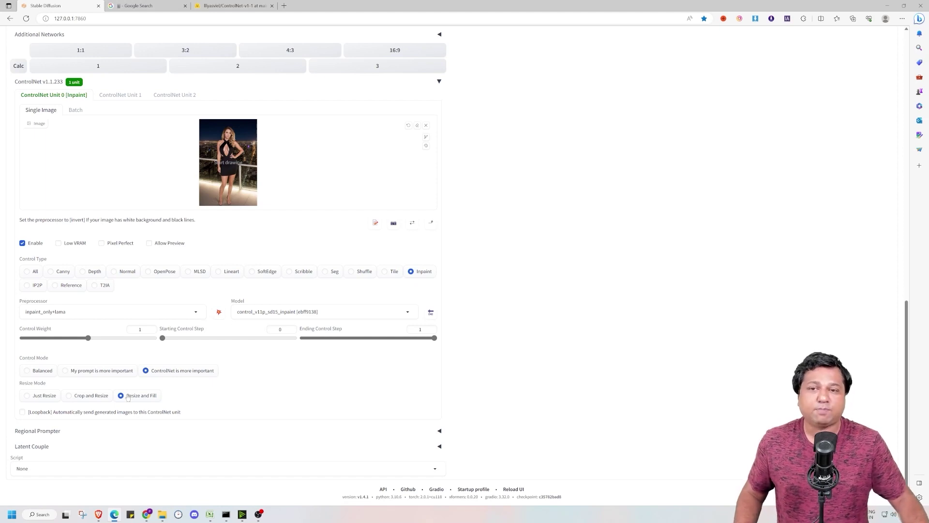
scroll(90, 353, "up", 3)
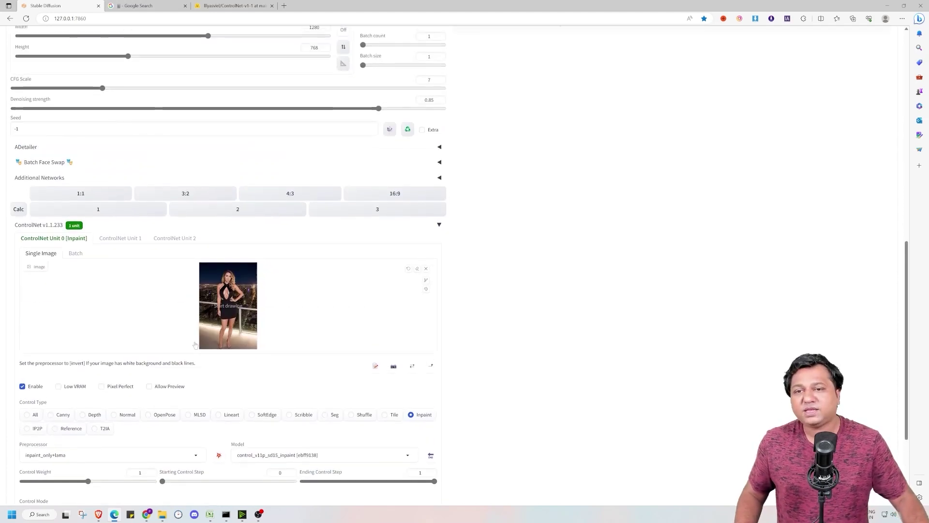
scroll(121, 349, "up", 10)
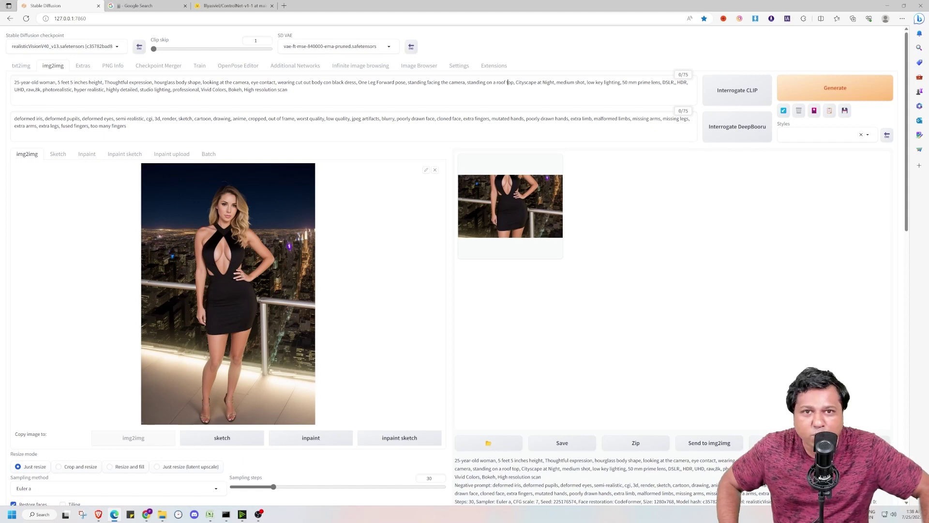
Step: Trim the prompt to start at 'Cityscape at Night', cut the negative prompt after 'blurry,', and generate
left_click_drag(513, 85, 114, 119)
key("BackSpace")
key("BackSpace")
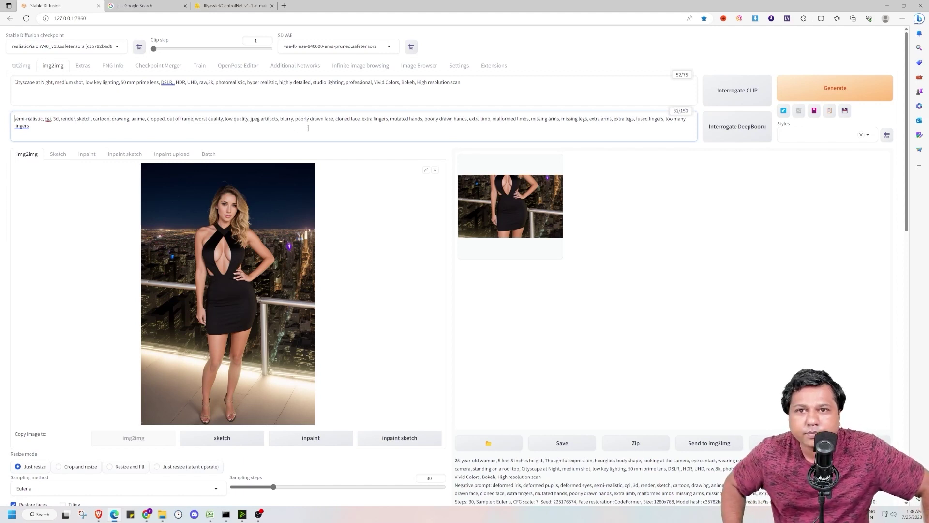
left_click_drag(295, 118, 325, 146)
key("BackSpace")
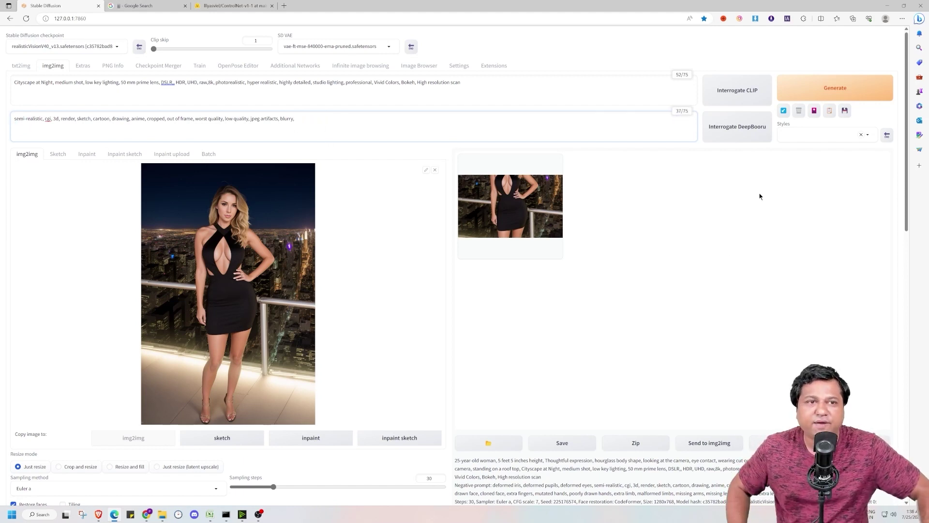
left_click(804, 90)
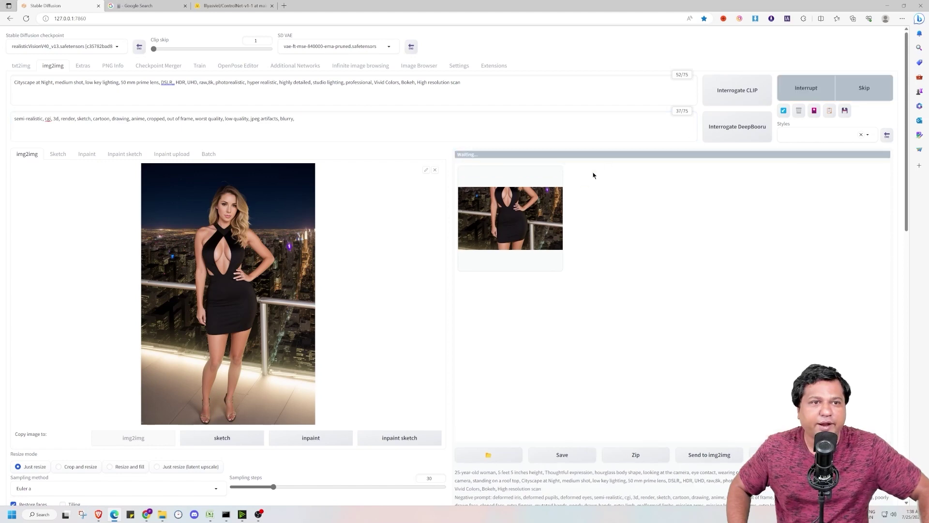
Step: View the outpainted wide image of the woman against the broad night cityscape at full size
left_click(511, 218)
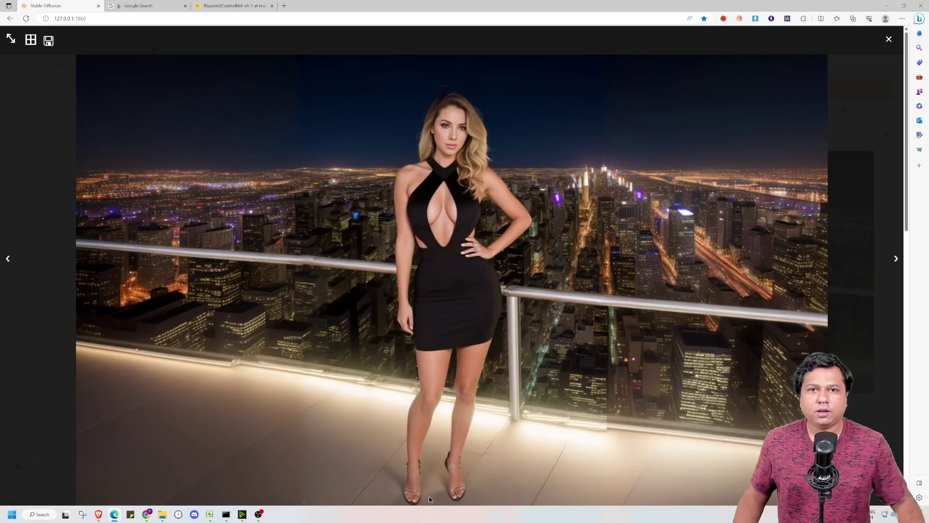